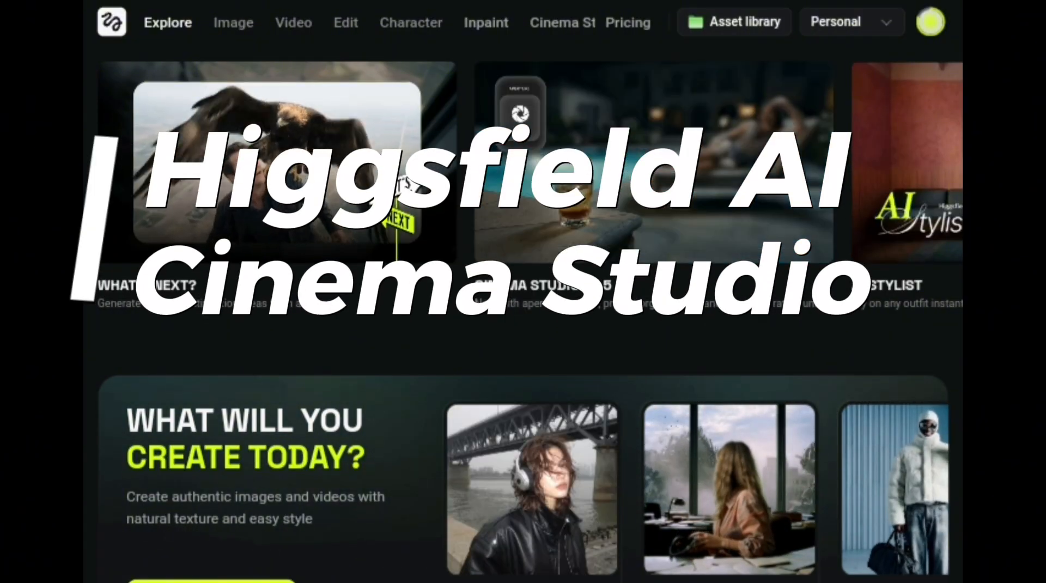
pyautogui.scroll(-1, 523, 294)
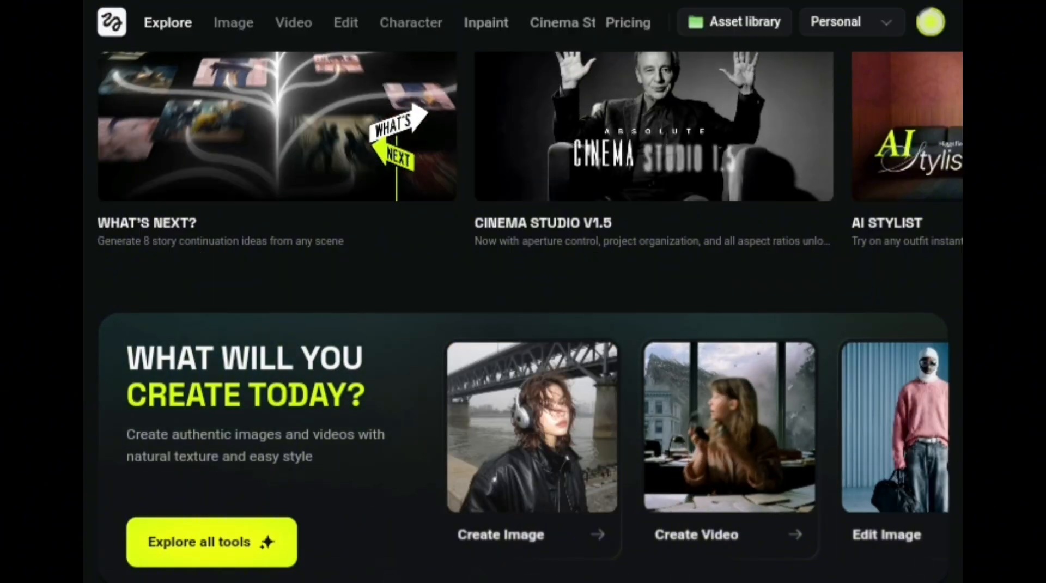
pyautogui.scroll(1, 522, 295)
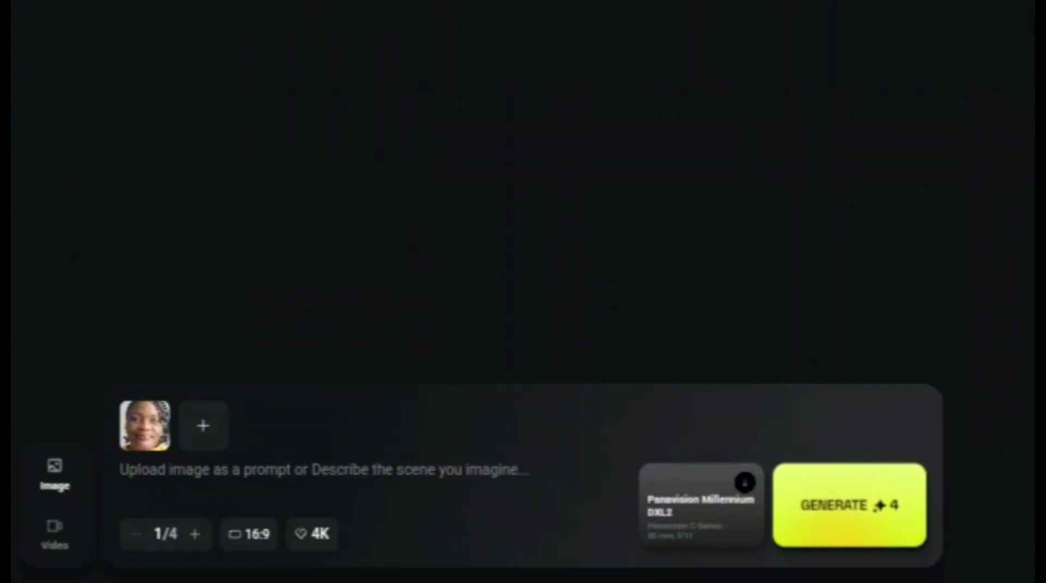
# Paste the image prompt for a hyper-realistic cinematic illustration of a strong African woman post-apocalyptic warrior standing alone in a dusty wasteland
pyautogui.click(320, 468)
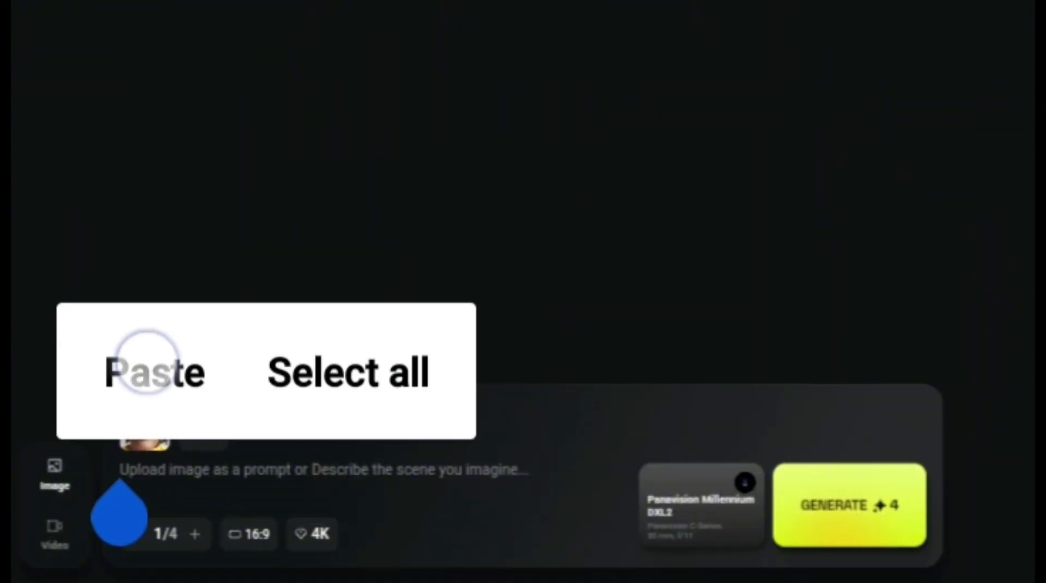
pyautogui.click(147, 362)
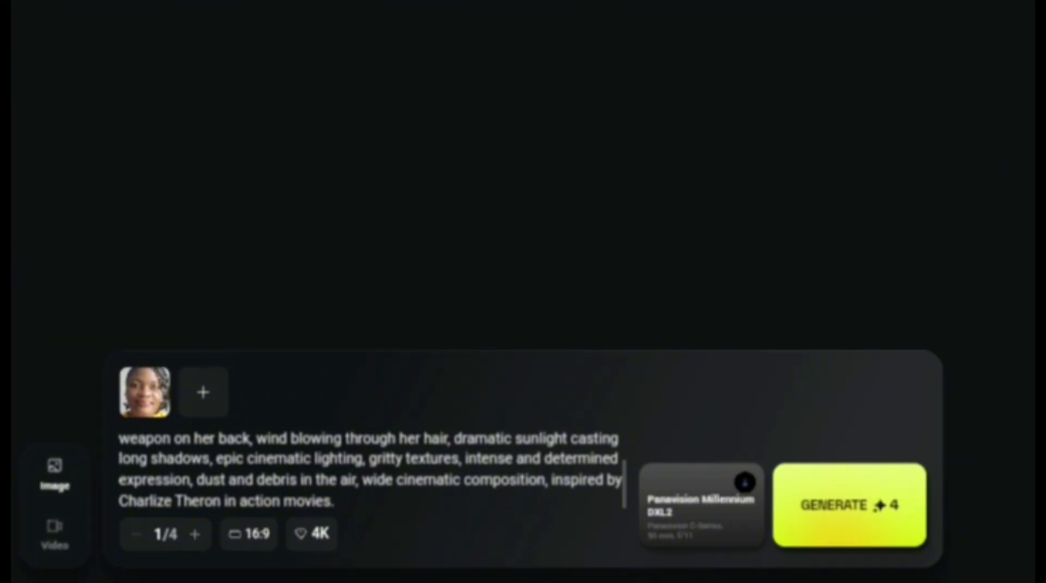
# Set the virtual camera to Red V-Raptor and the lens to JDC Xtal Xpress for the image
pyautogui.click(726, 511)
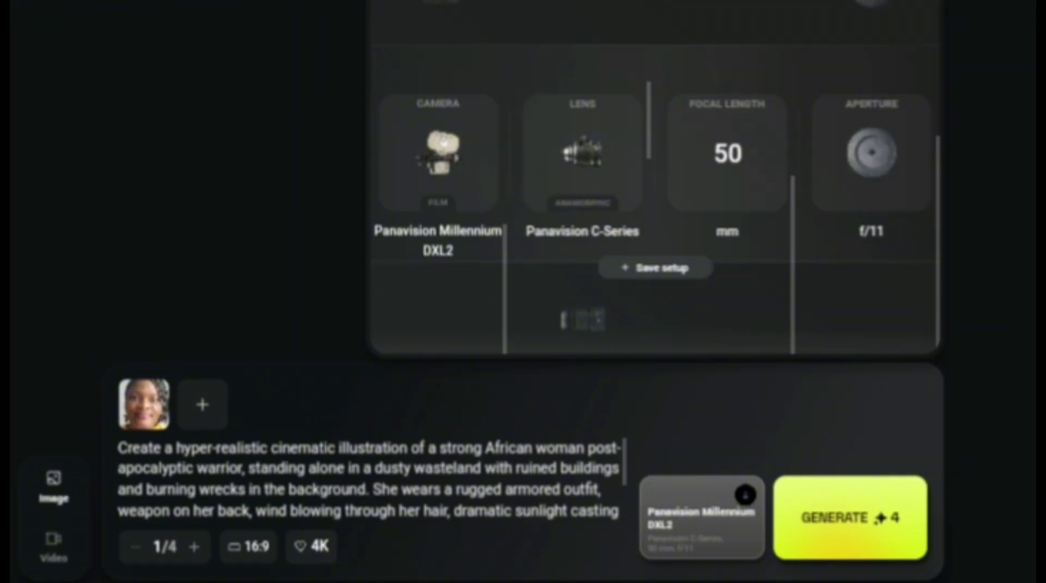
pyautogui.moveTo(446, 188); pyautogui.dragTo(458, 313)
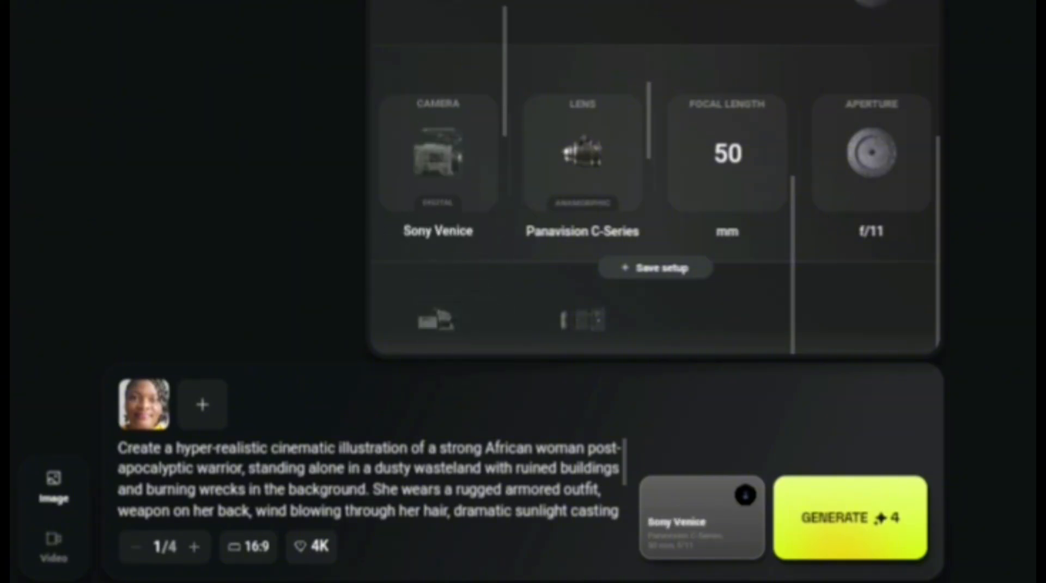
pyautogui.moveTo(437, 250); pyautogui.dragTo(439, 312)
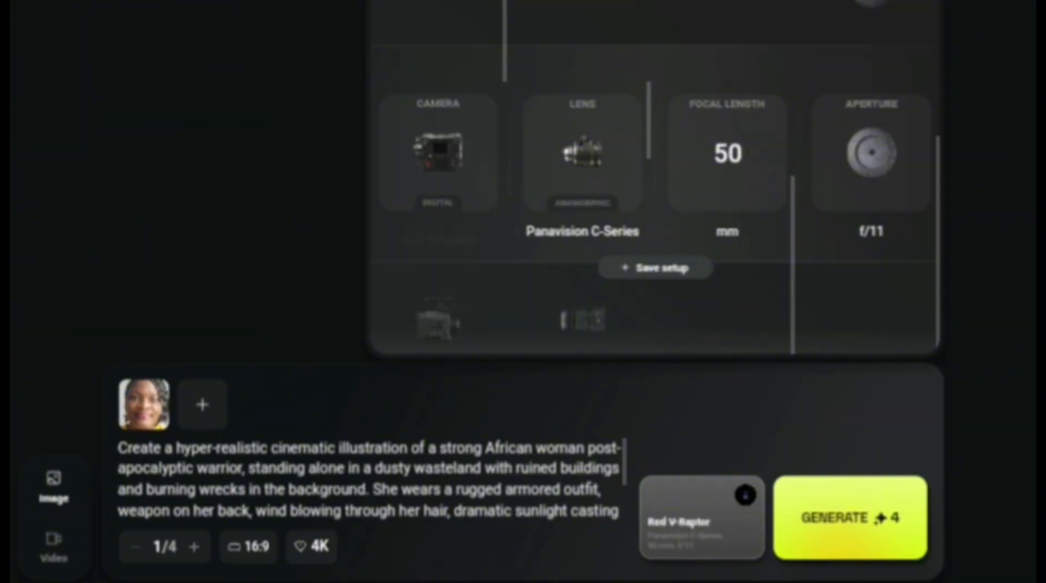
pyautogui.click(435, 264)
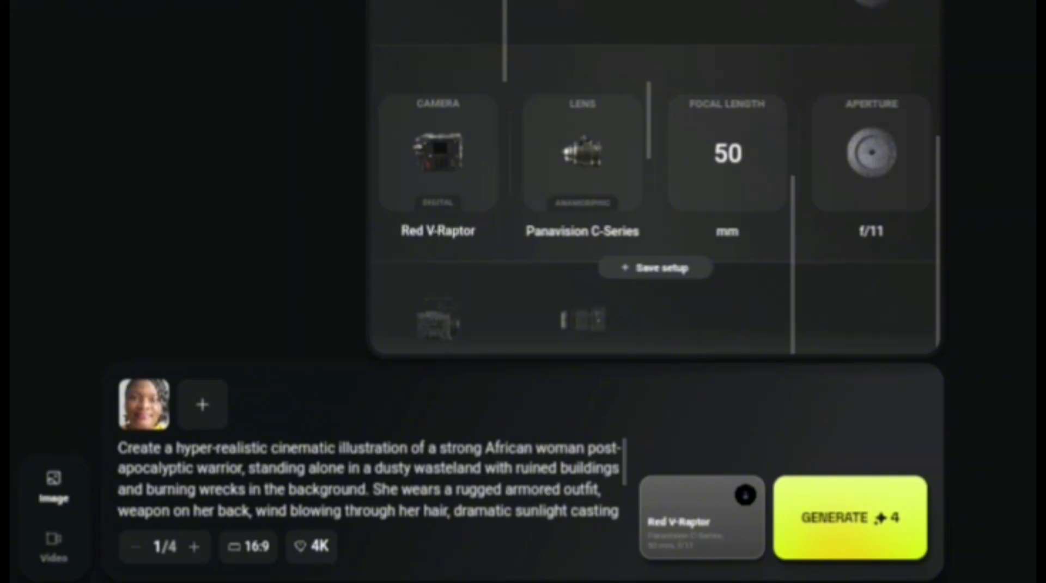
pyautogui.moveTo(637, 168); pyautogui.dragTo(659, 76)
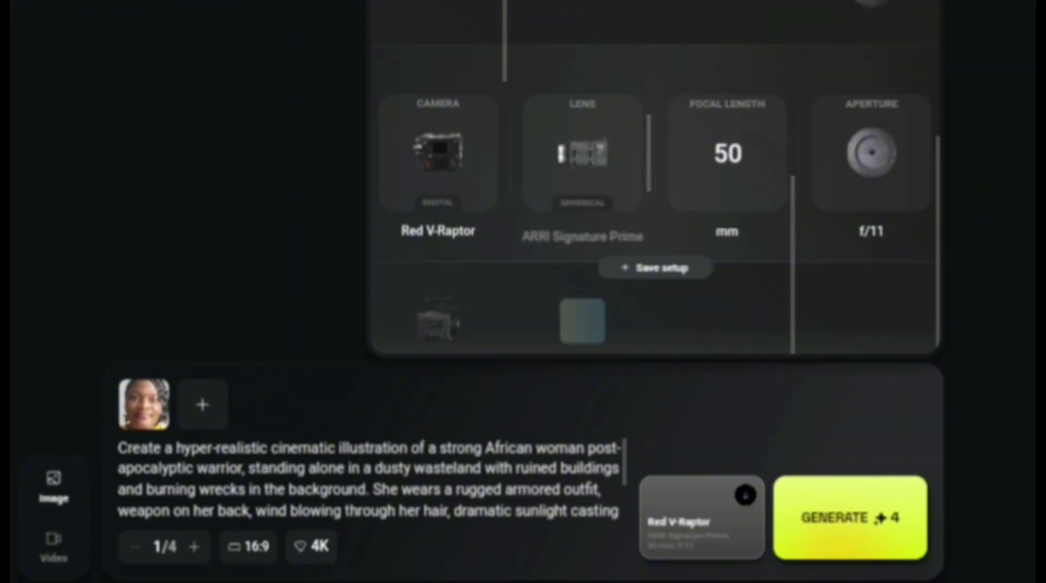
pyautogui.moveTo(624, 131); pyautogui.dragTo(636, 27)
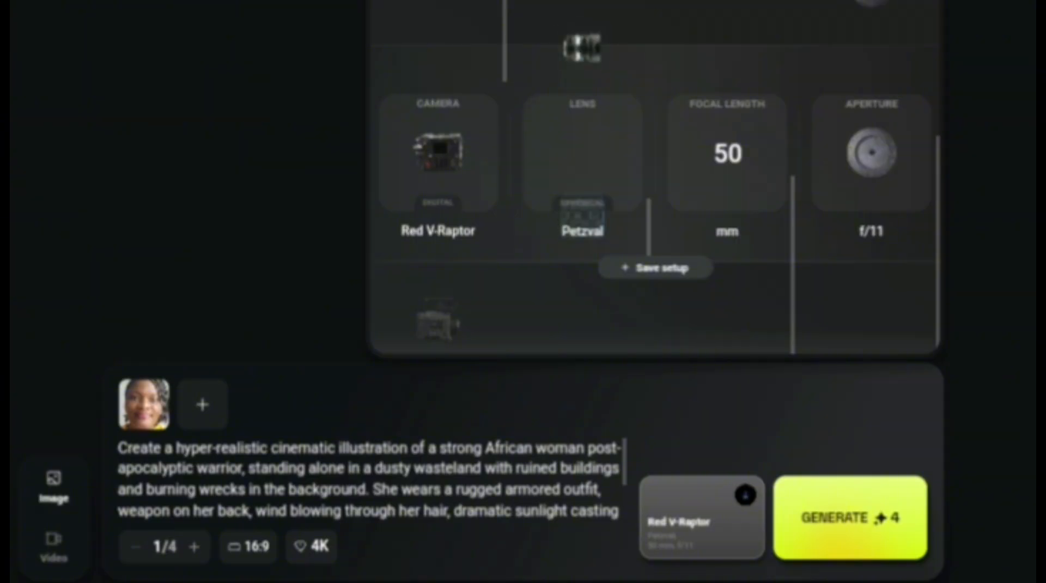
pyautogui.moveTo(642, 174); pyautogui.dragTo(667, 72)
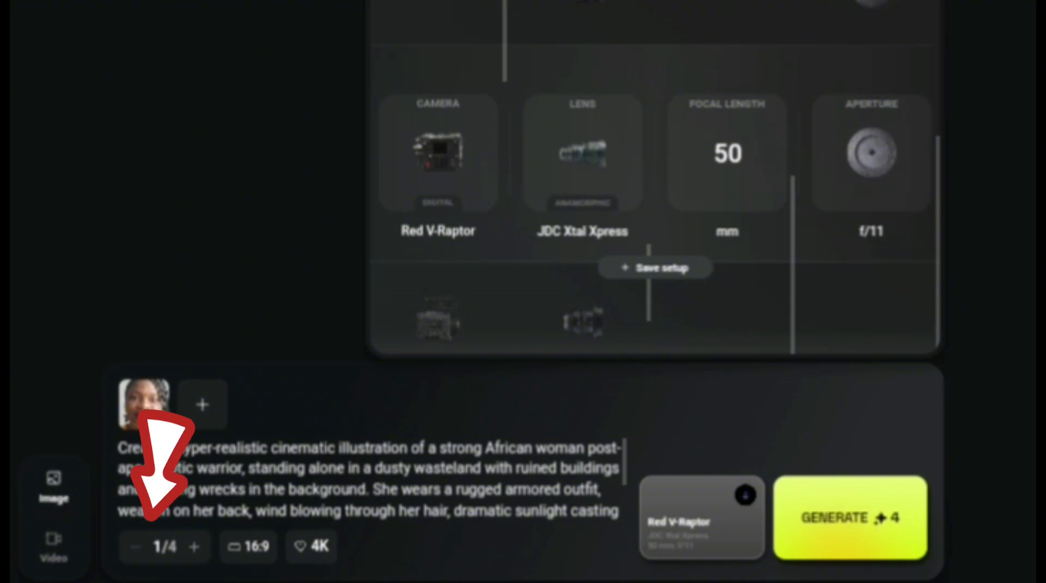
# Check the image's aspect ratio options, keeping 16:9, and select the 4K resolution
pyautogui.click(249, 546)
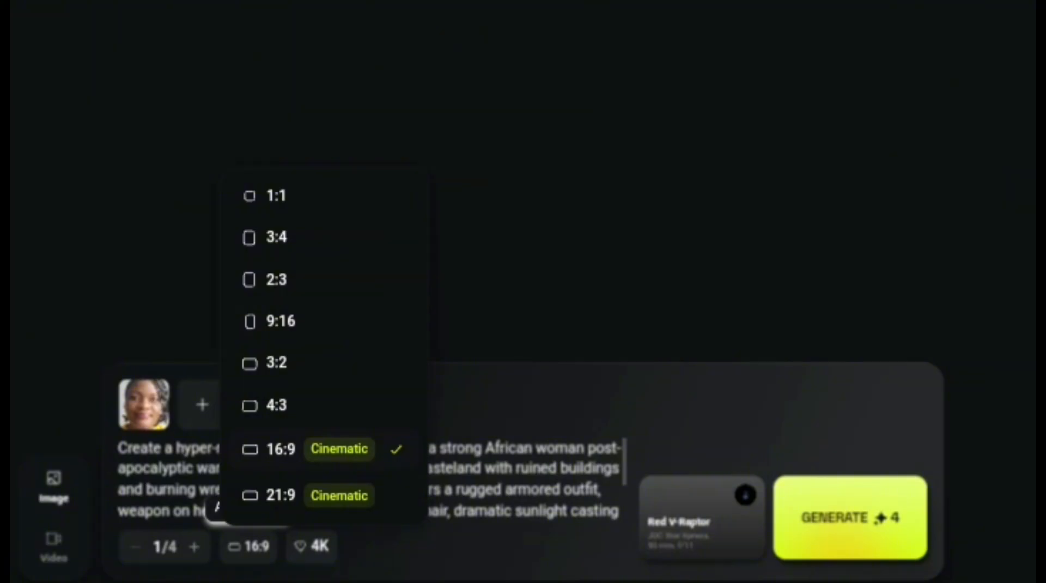
pyautogui.click(644, 157)
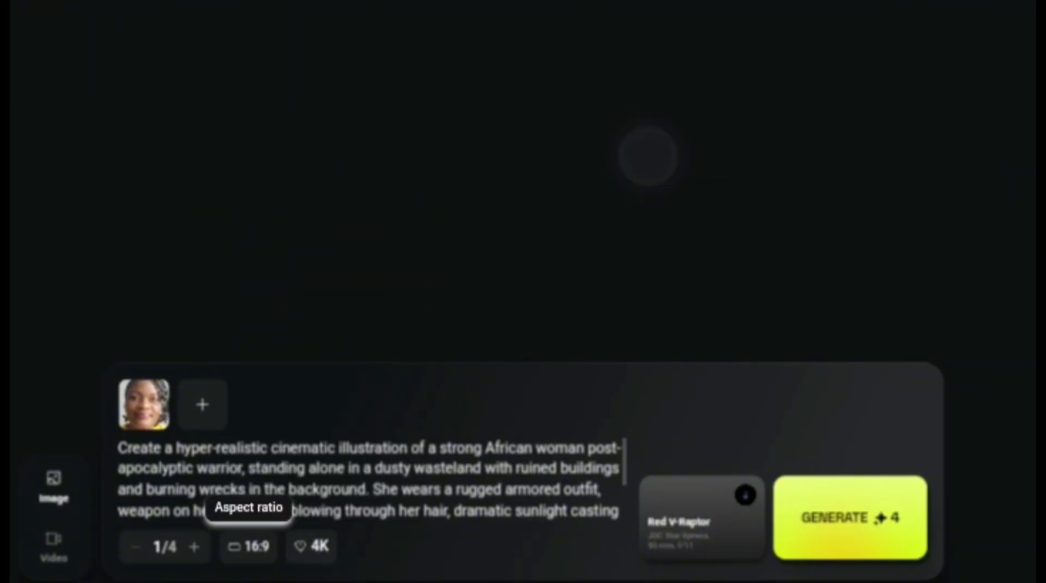
pyautogui.click(327, 543)
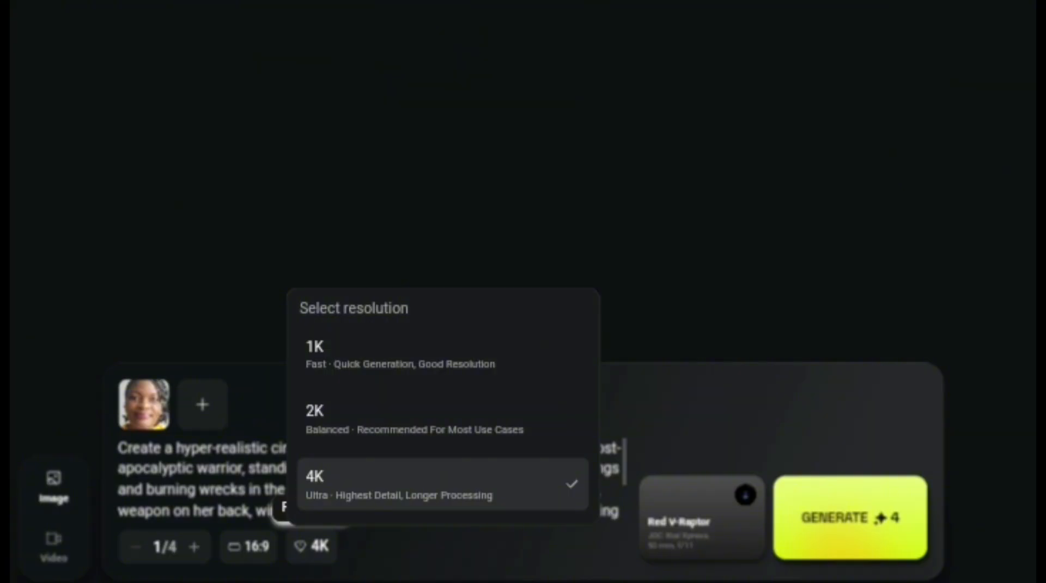
pyautogui.click(444, 482)
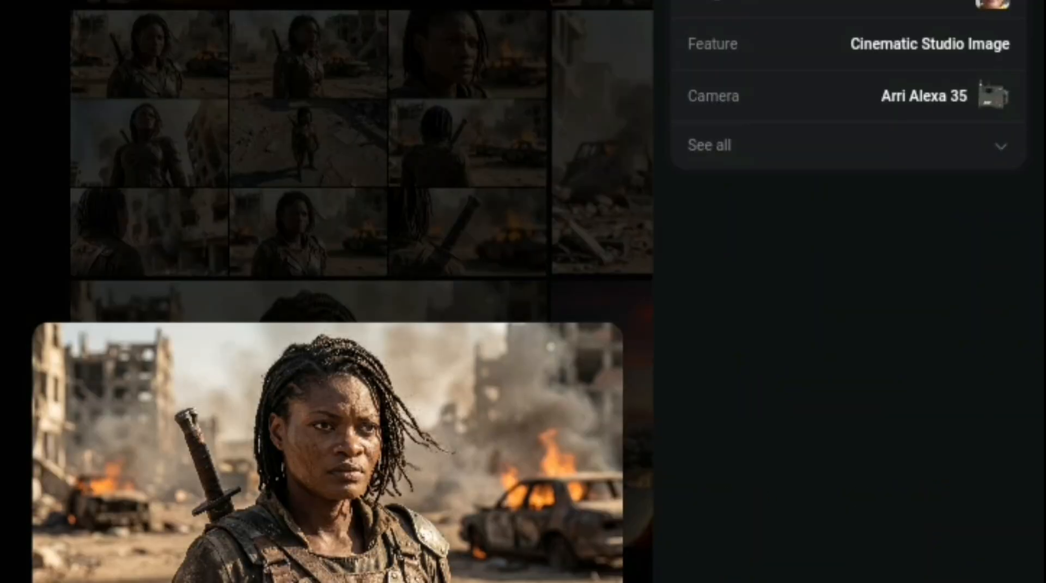
# Close the enlarged warrior image and return to the gallery of generated images
pyautogui.press('Escape')
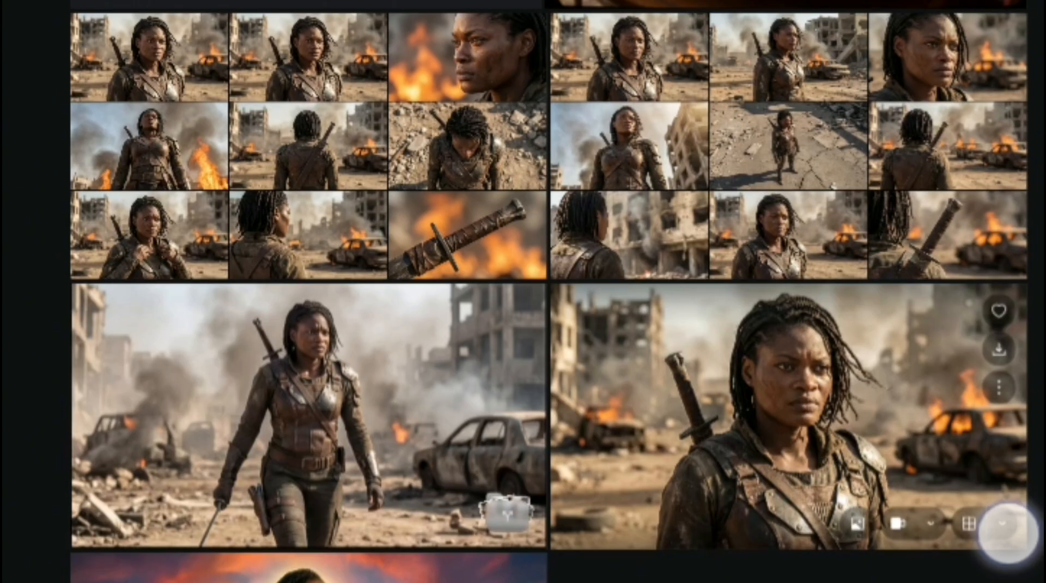
pyautogui.click(1002, 526)
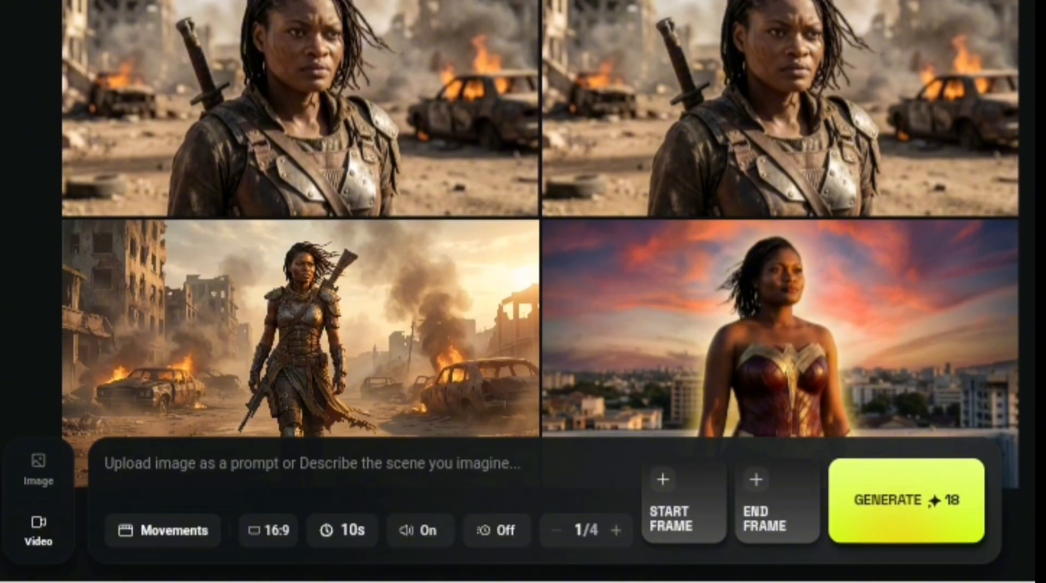
# Attach the recent armored warrior image as the start frame and paste the video prompt about a lone female post-apocalyptic warrior in a desert wasteland
pyautogui.click(677, 490)
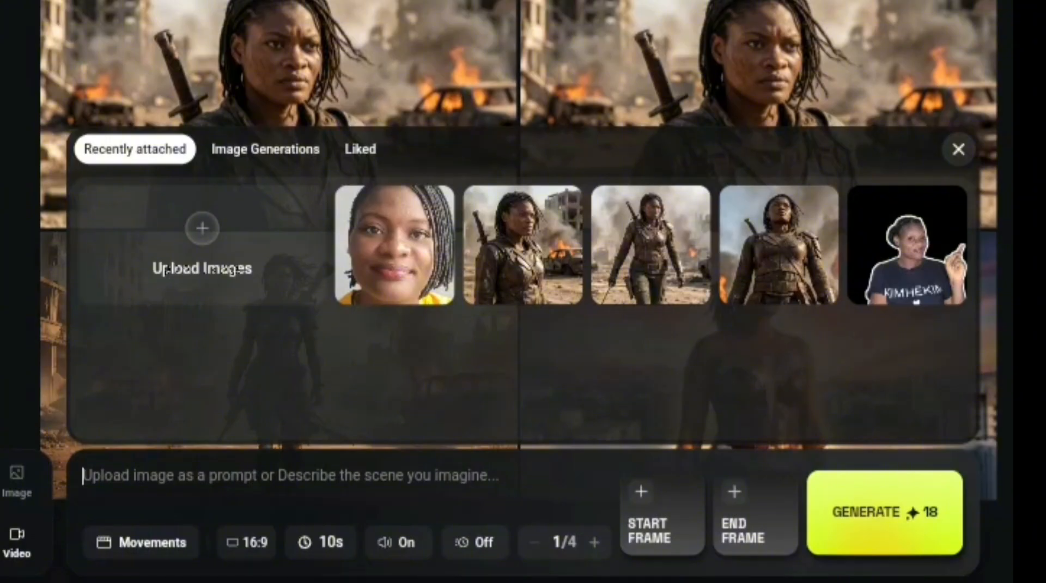
pyautogui.click(554, 281)
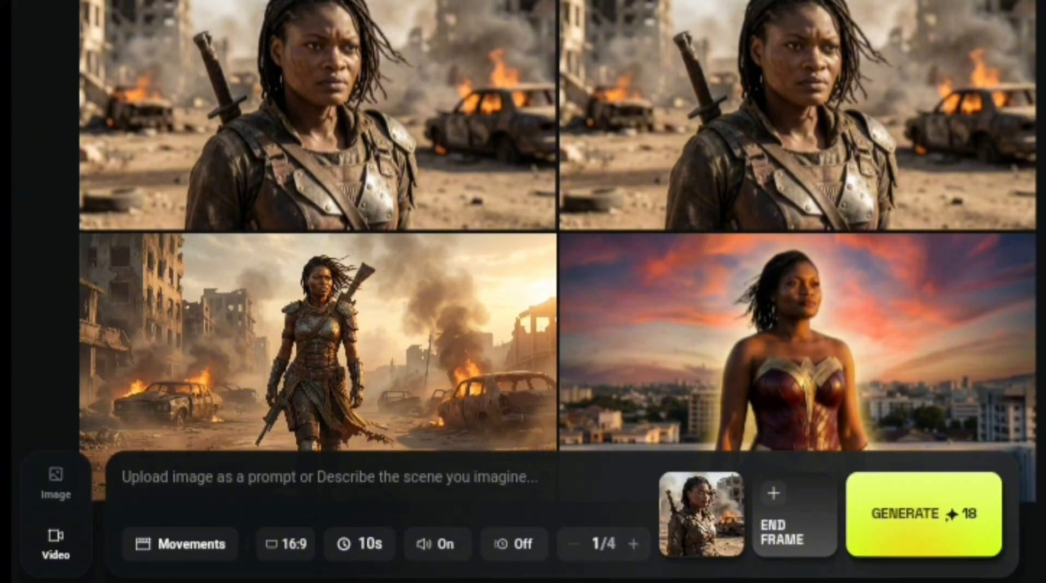
pyautogui.click(307, 479)
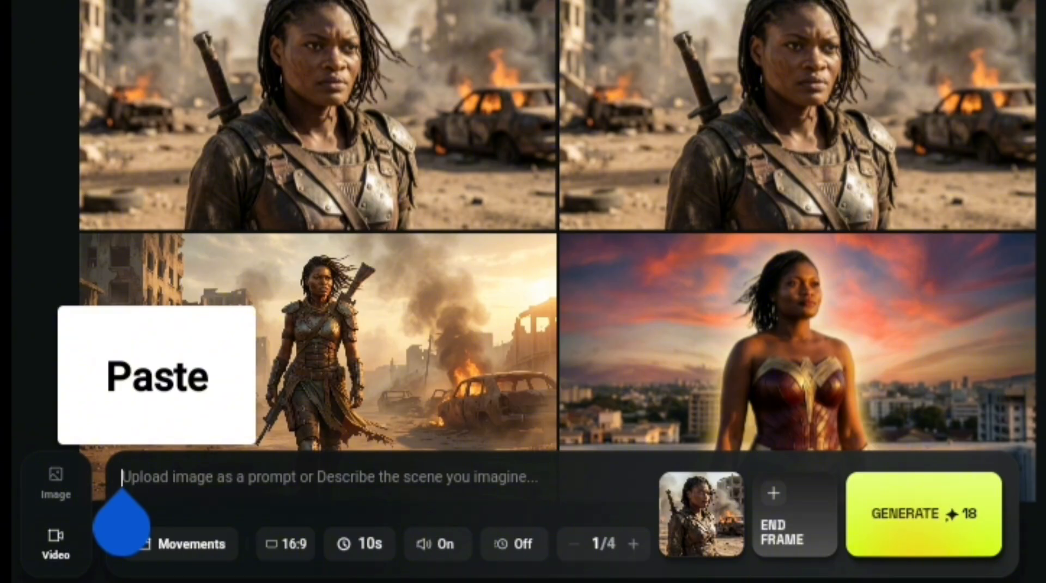
pyautogui.click(158, 376)
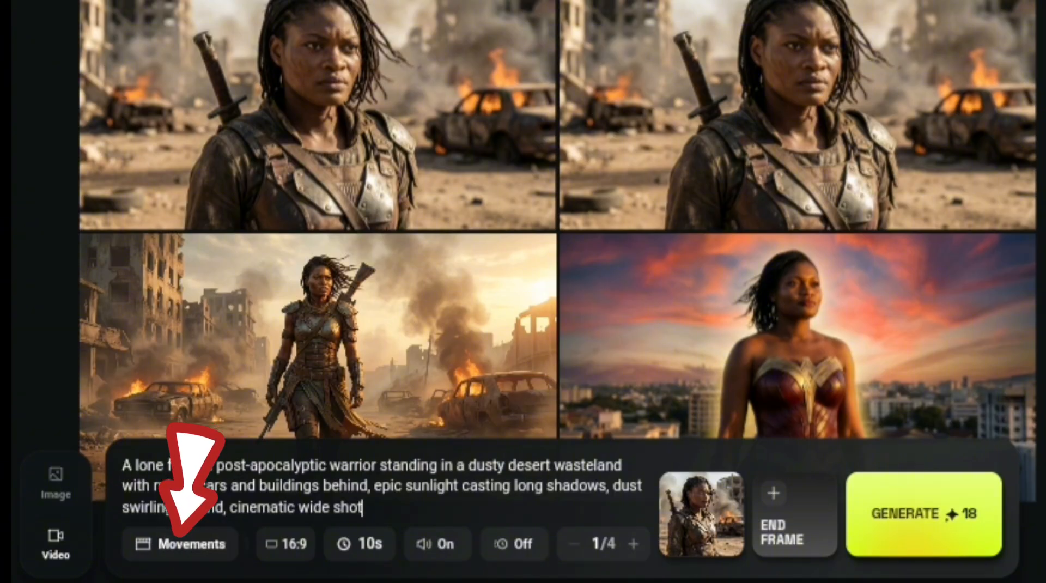
# Browse the camera movement presets, try Camera follows, and set the video's movement to Dolly in
pyautogui.click(180, 543)
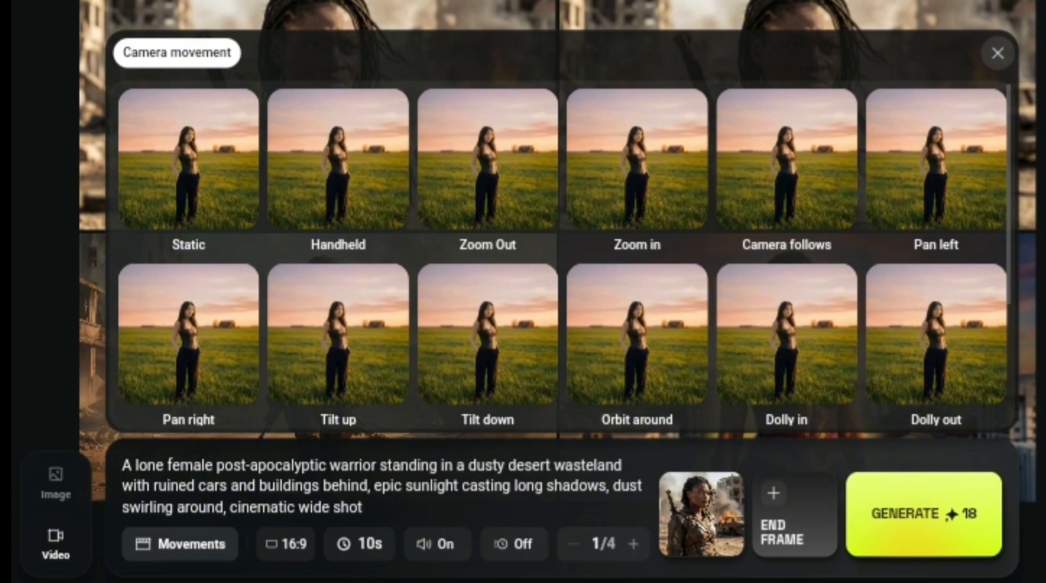
pyautogui.scroll(-3, 812, 144)
pyautogui.scroll(3, 833, 338)
pyautogui.scroll(-3, 564, 256)
pyautogui.scroll(1, 833, 396)
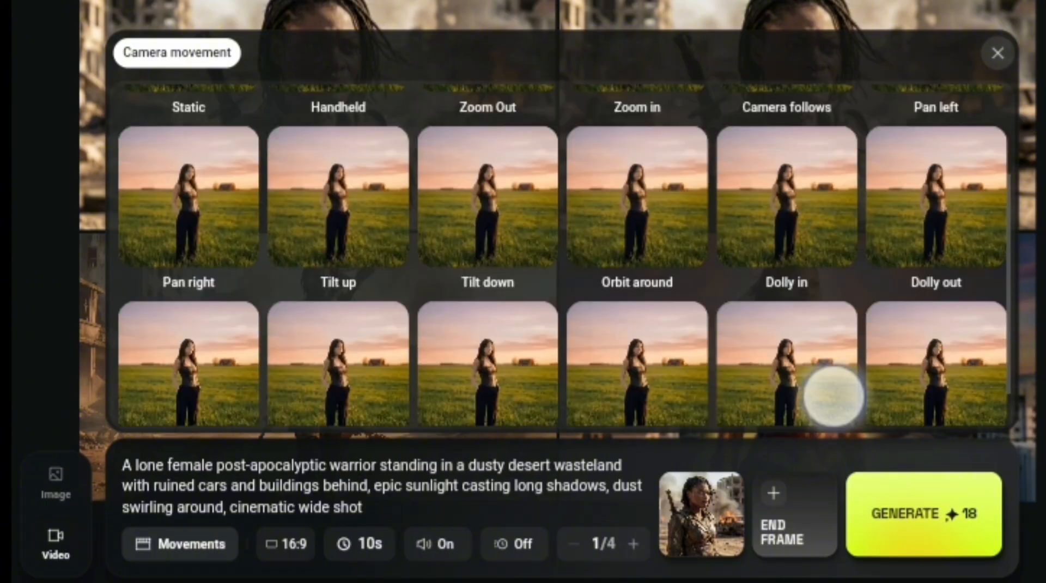
pyautogui.scroll(3, 833, 396)
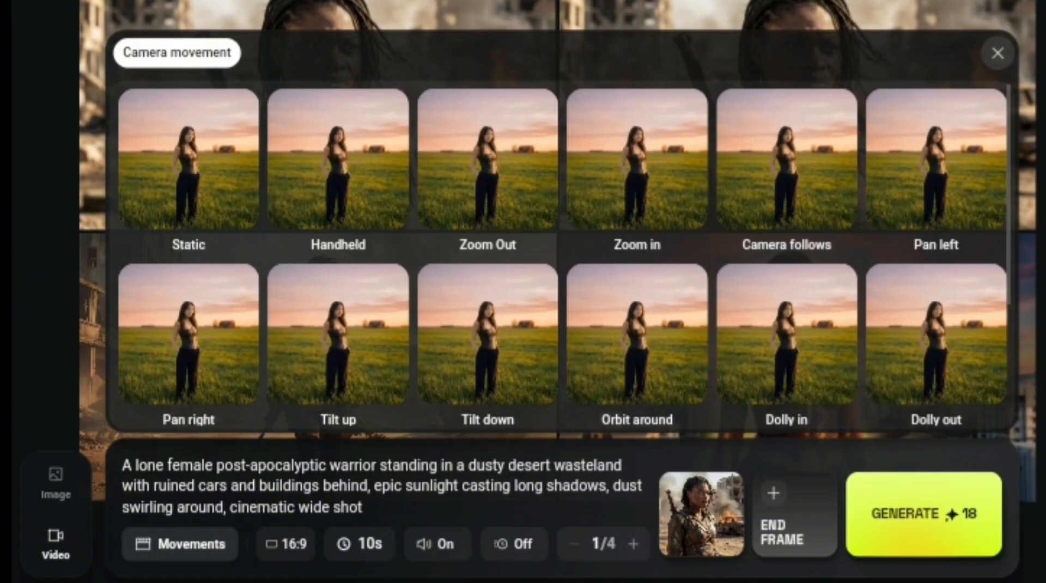
pyautogui.click(787, 163)
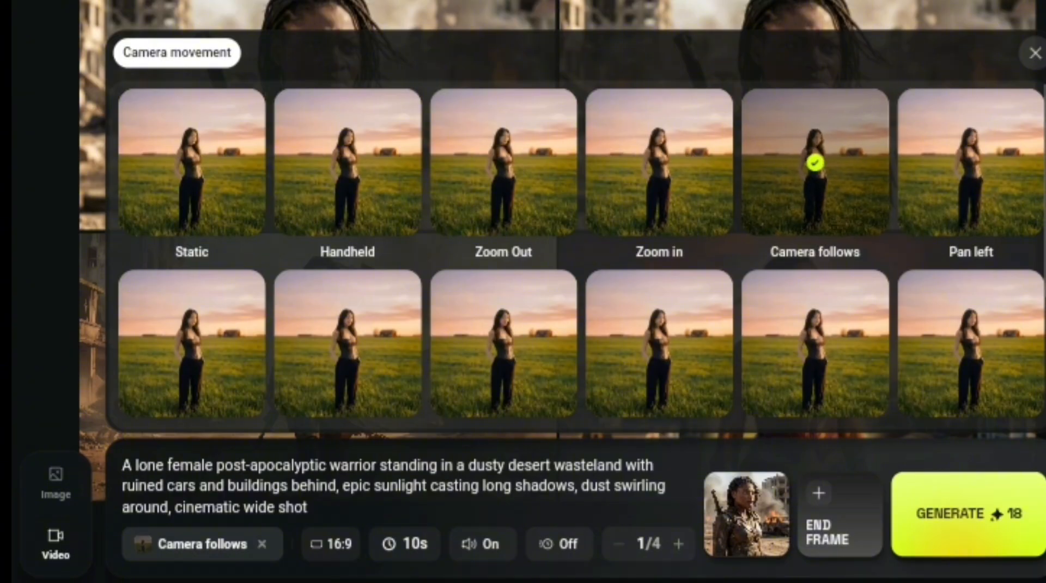
pyautogui.scroll(-3, 875, 310)
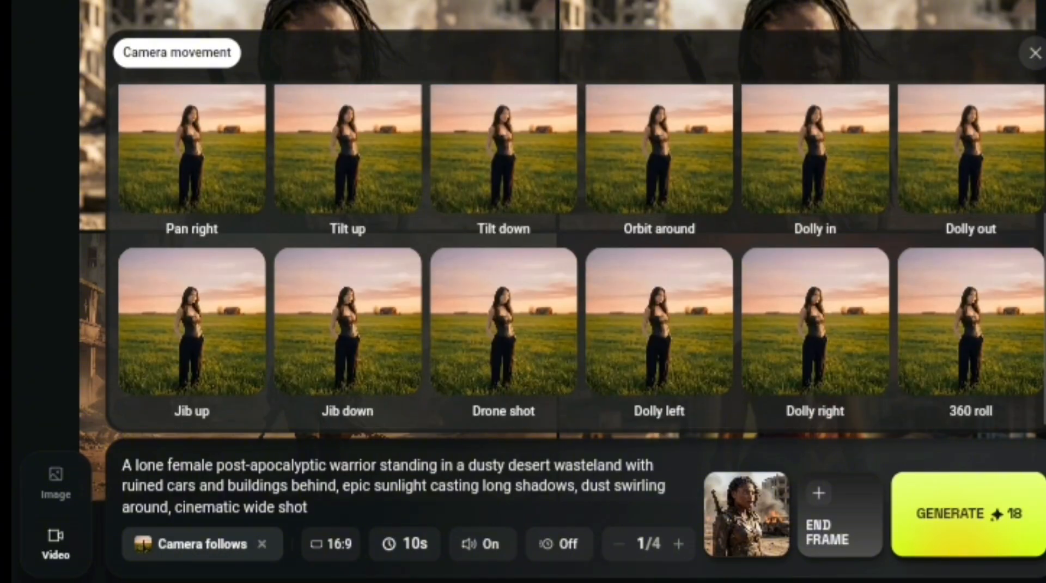
pyautogui.click(858, 166)
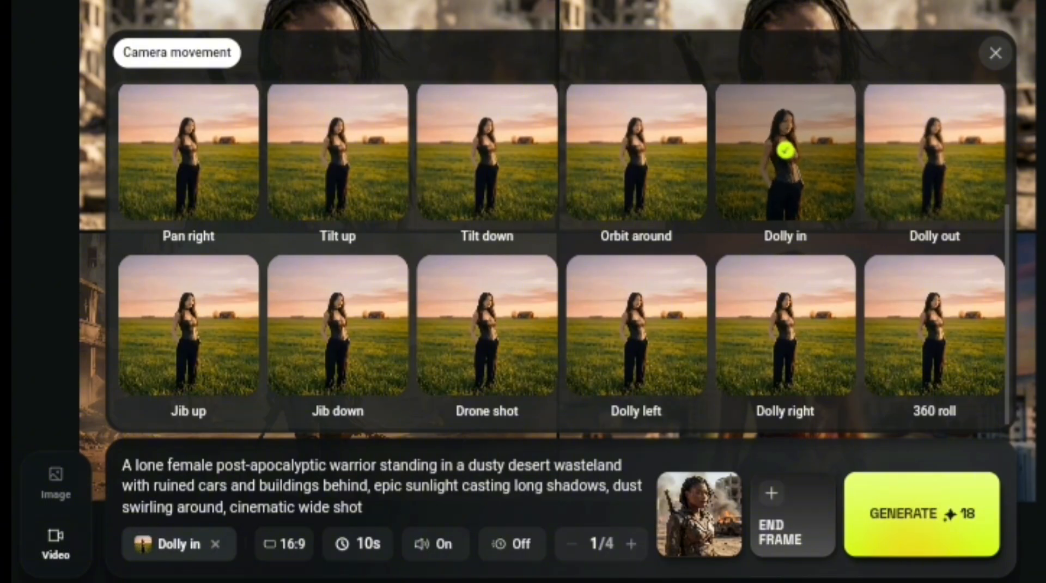
# Review the video's aspect ratio and duration choices, keeping 16:9 and 10s
pyautogui.click(288, 543)
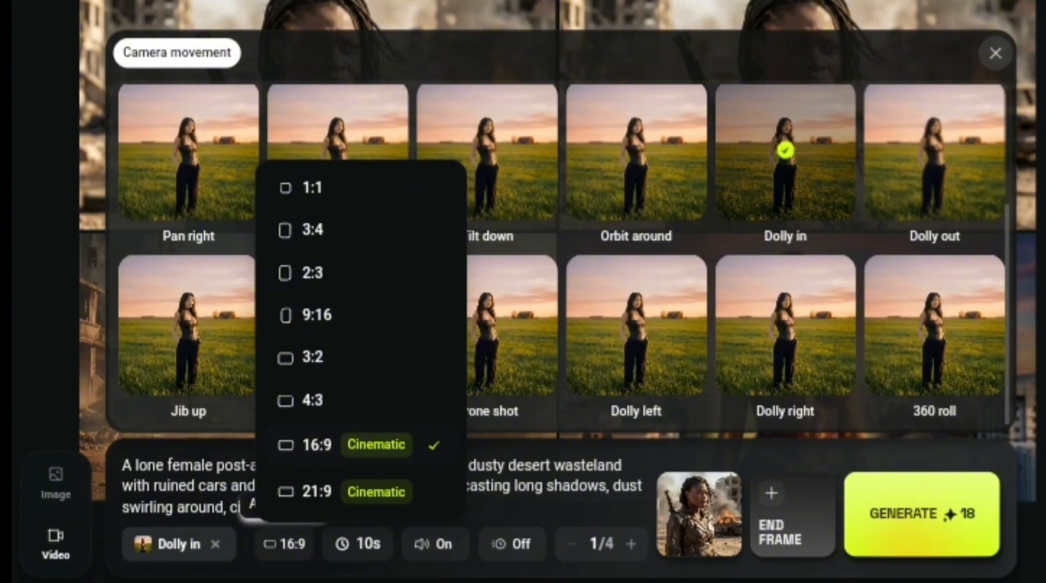
pyautogui.click(361, 543)
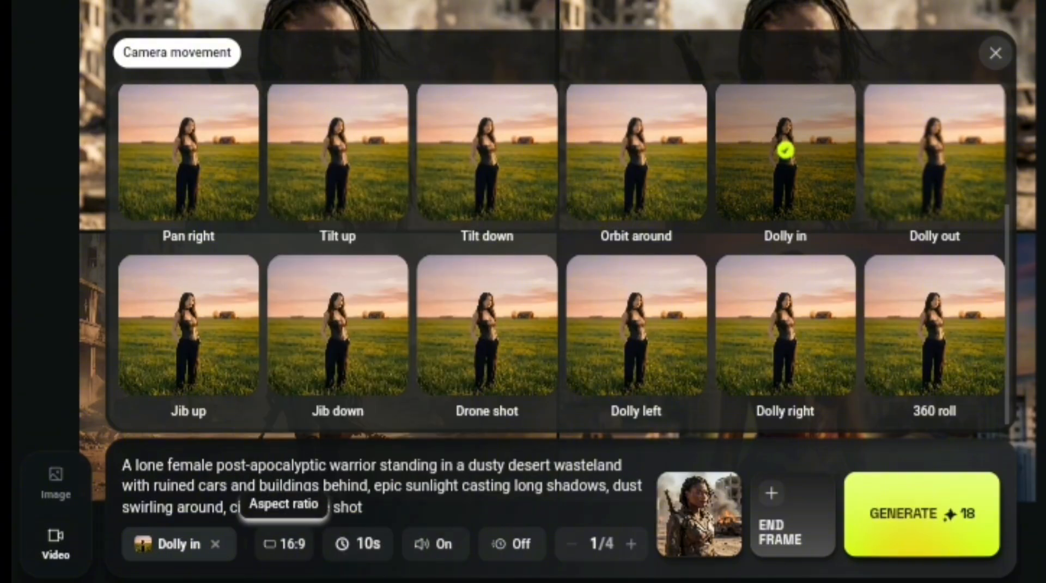
pyautogui.click(359, 543)
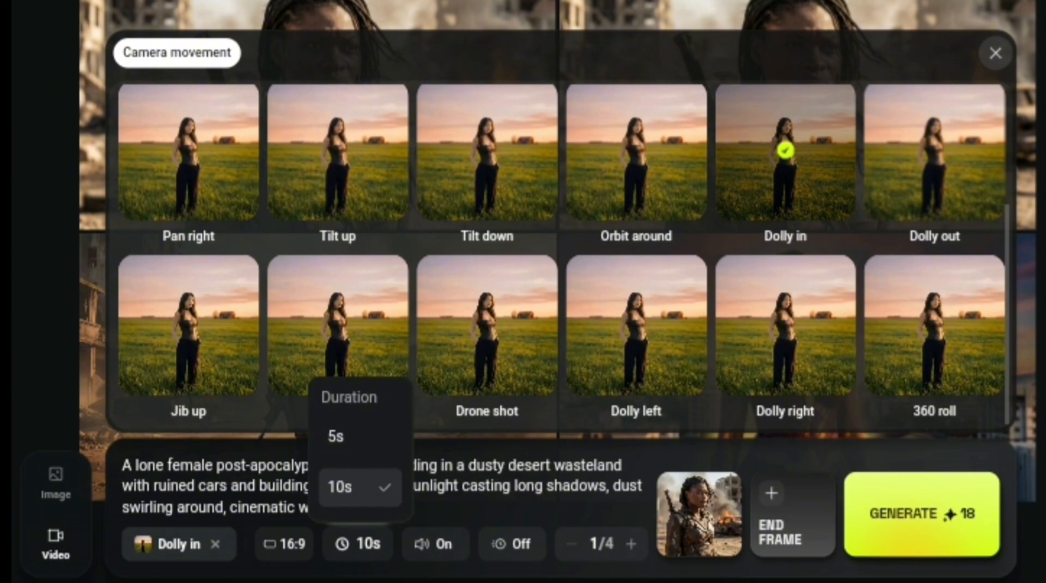
# Keep the video's audio on, switch the setting beside it to On, and close the camera movement choices
pyautogui.click(443, 544)
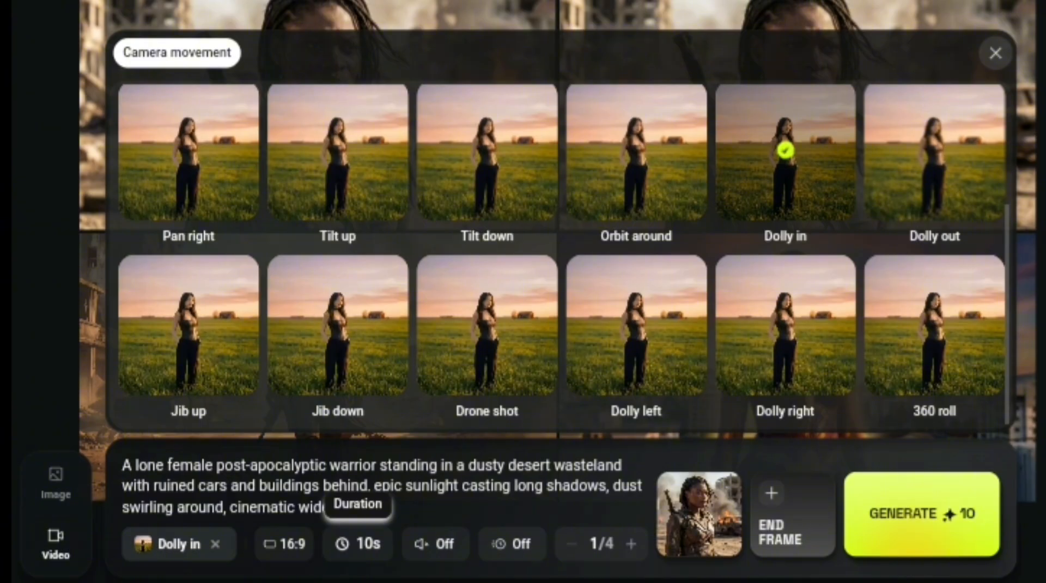
pyautogui.click(436, 543)
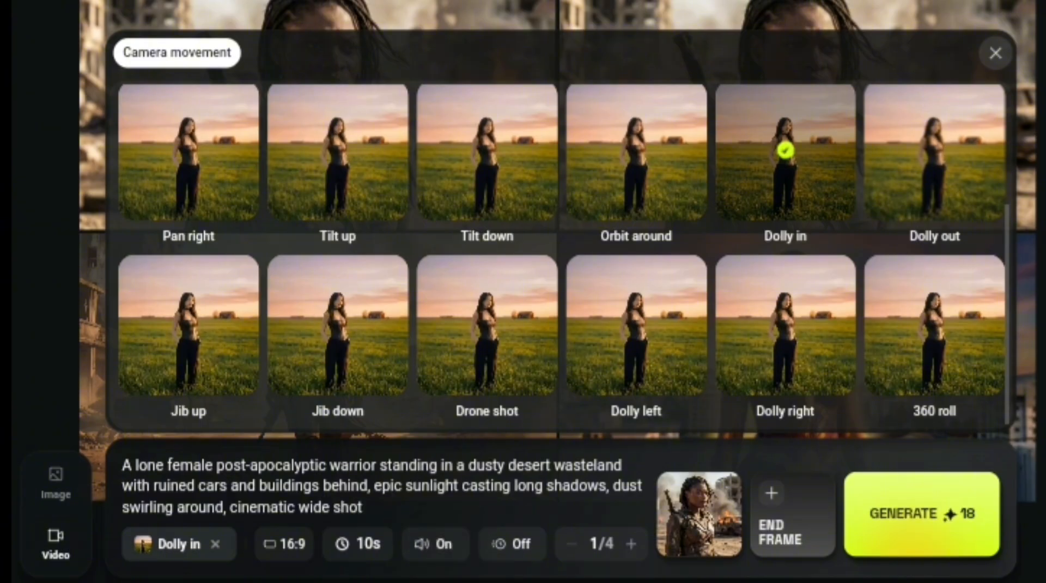
pyautogui.click(512, 544)
pyautogui.click(995, 52)
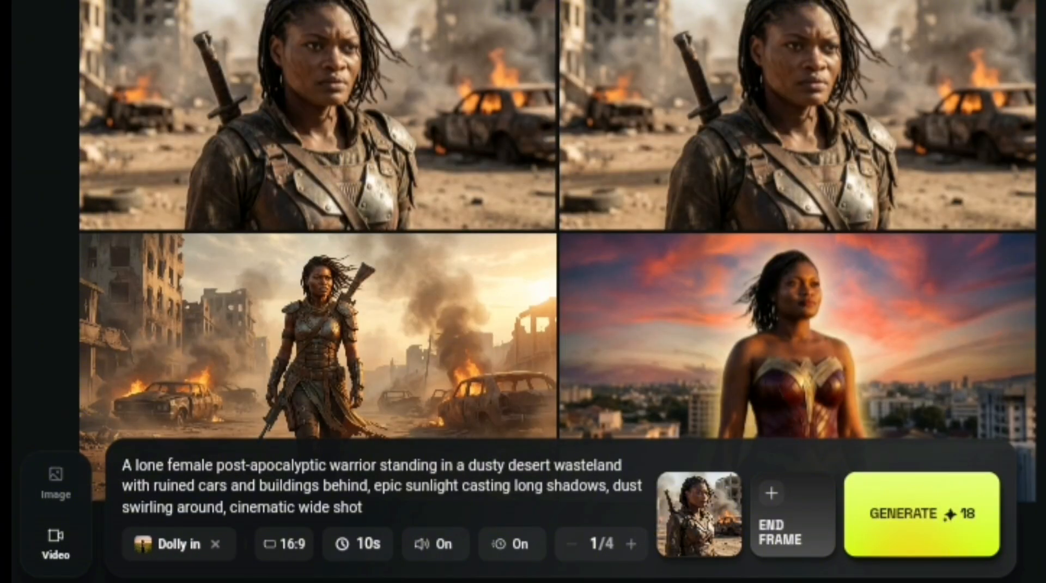
# Open the generated warrior video, play part of it, and close its preview
pyautogui.click(819, 74)
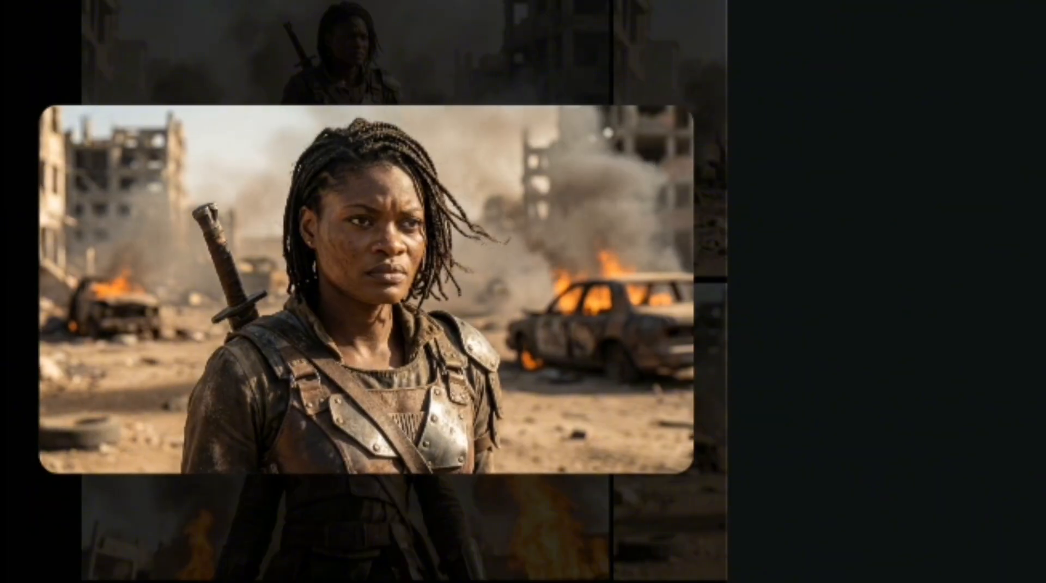
pyautogui.click(472, 305)
pyautogui.click(398, 294)
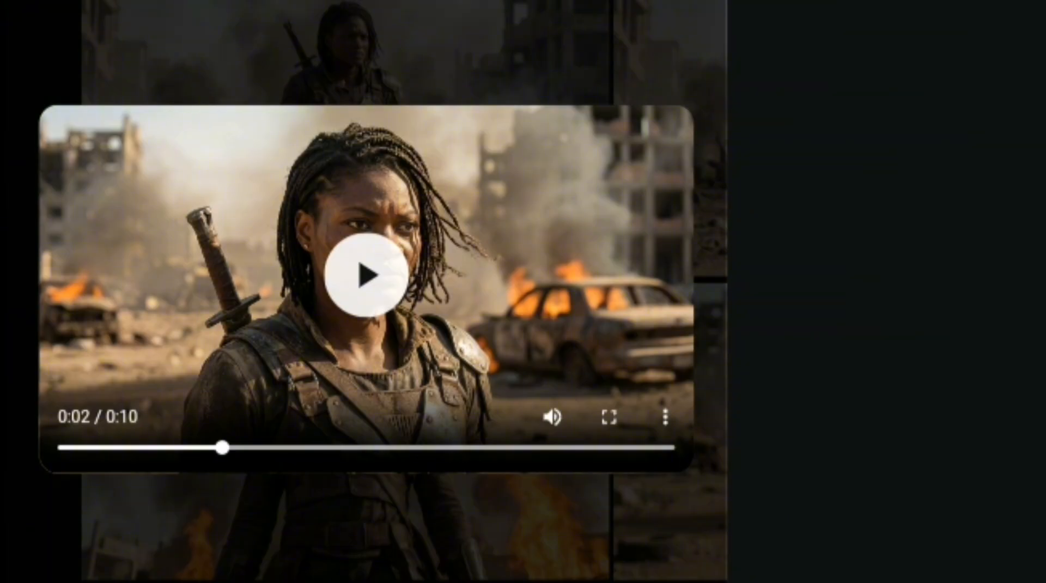
pyautogui.click(665, 417)
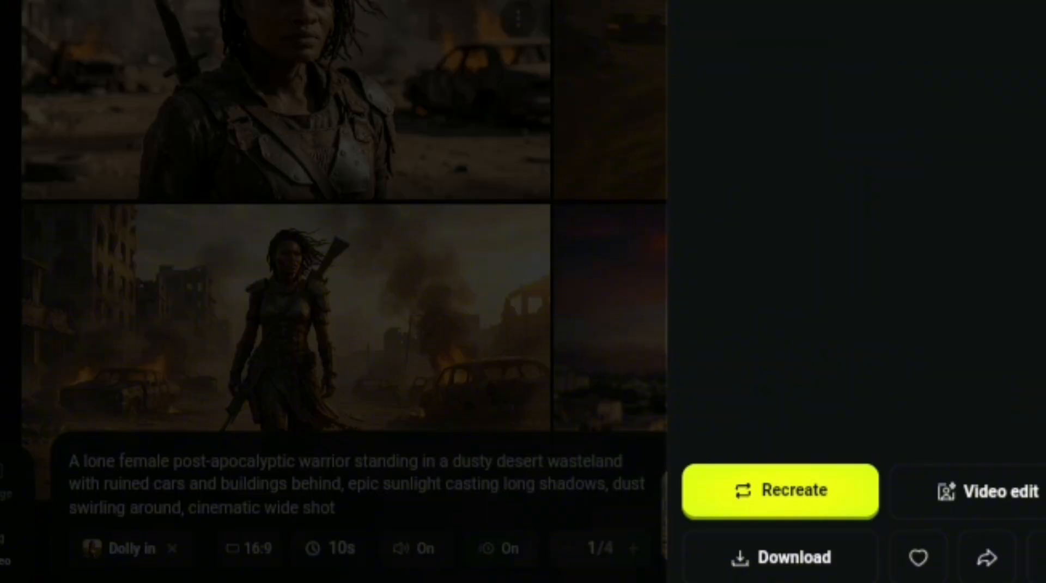
pyautogui.press('Escape')
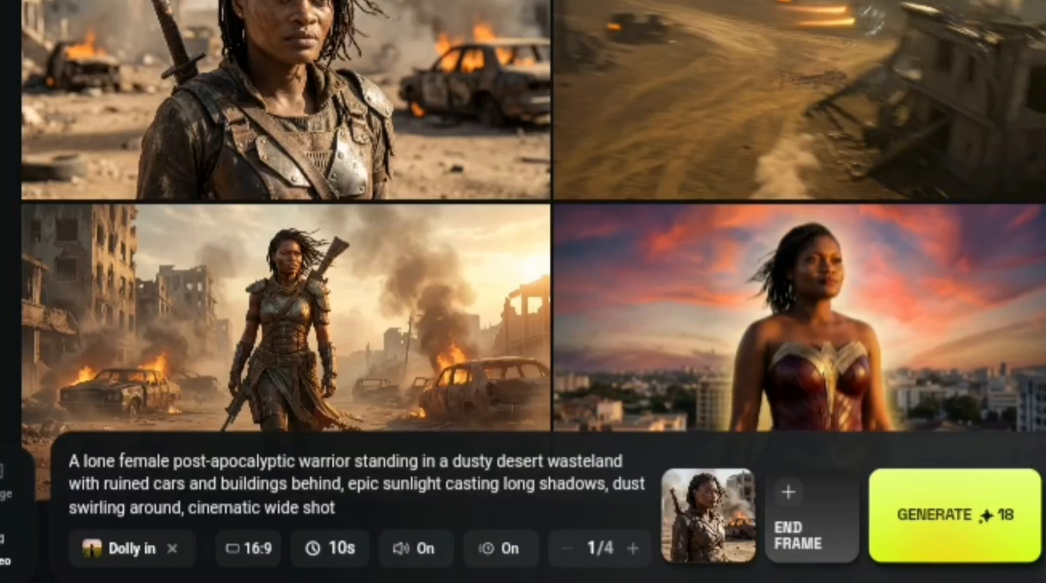